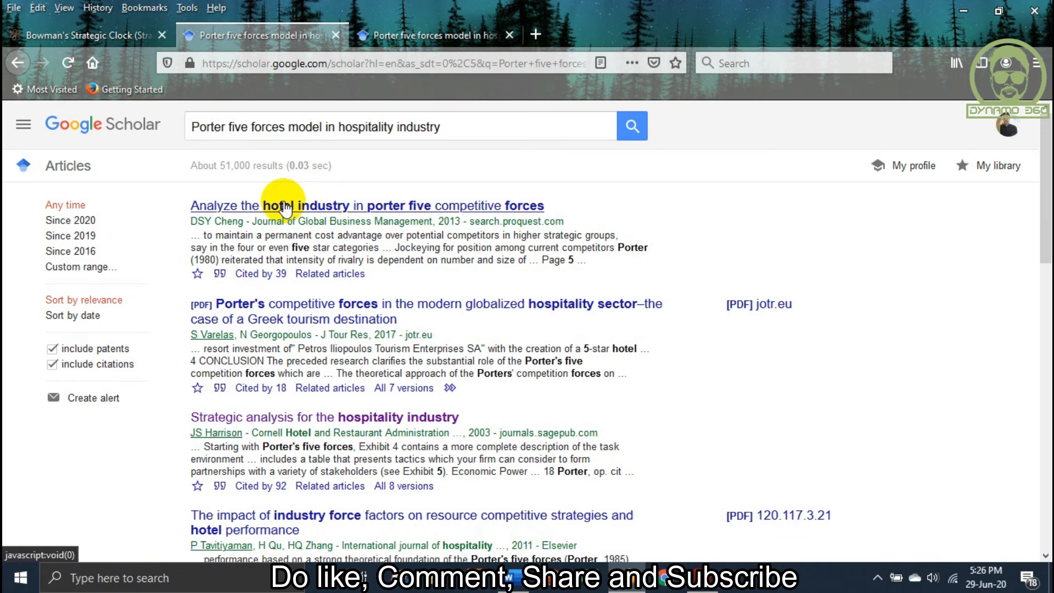
Copy the APA citation for "Analyze the hotel industry in porter five competitive forces" into the Word document under Referencing, followed by a new line
click(222, 278)
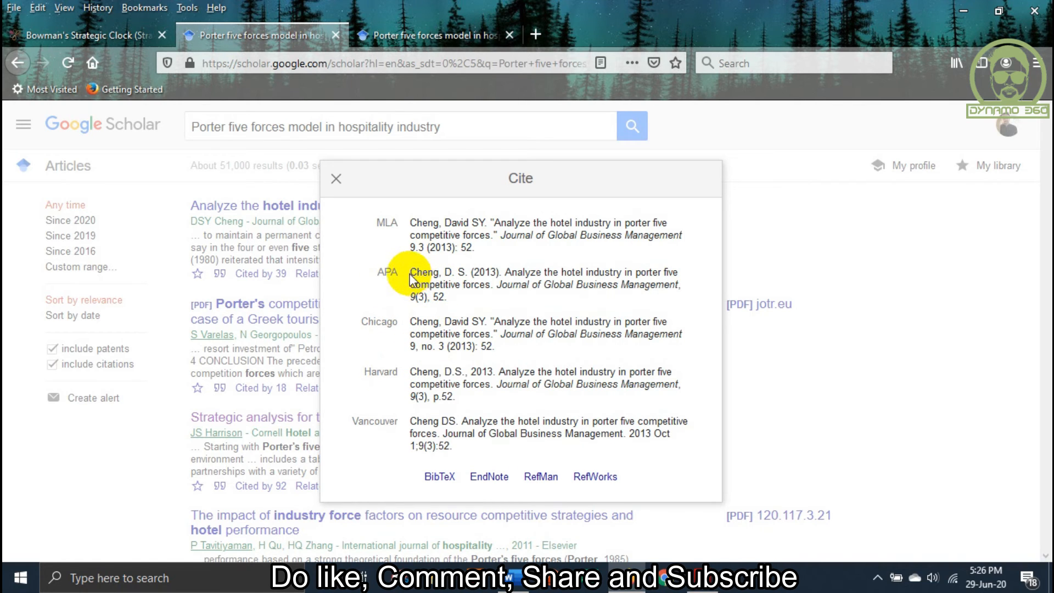
drag(413, 269, 451, 303)
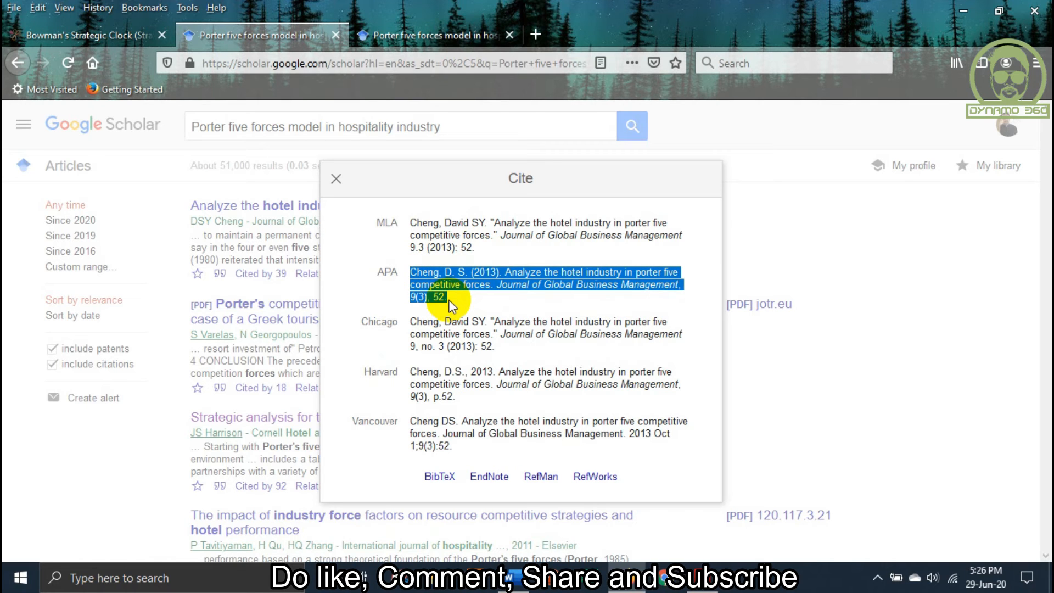
key(ctrl+c)
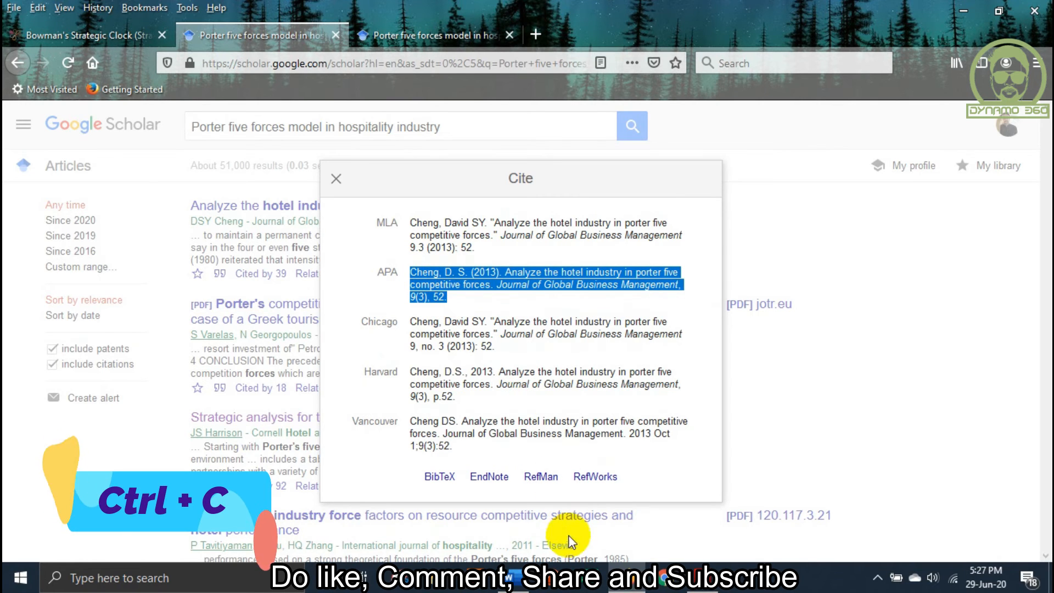
click(516, 579)
click(349, 403)
key(ctrl+v)
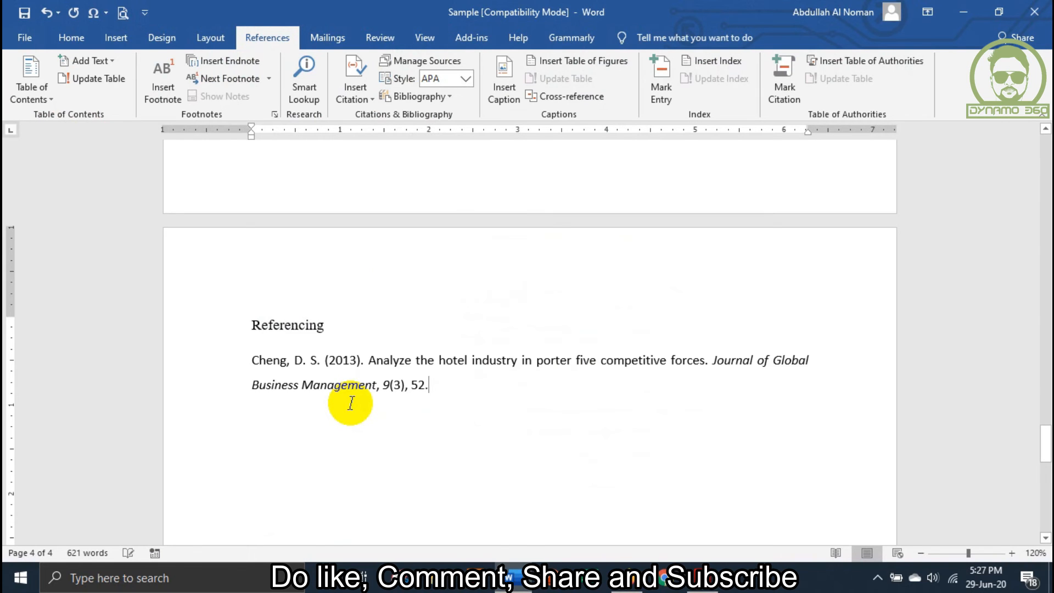
scroll(349, 404, down, 2)
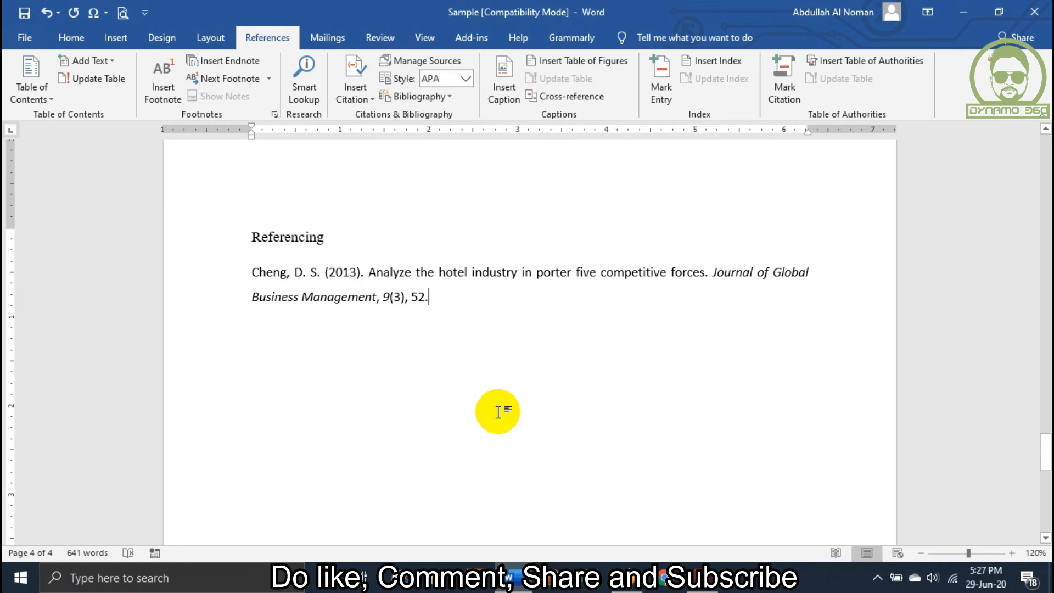
key(Return)
key(Return)
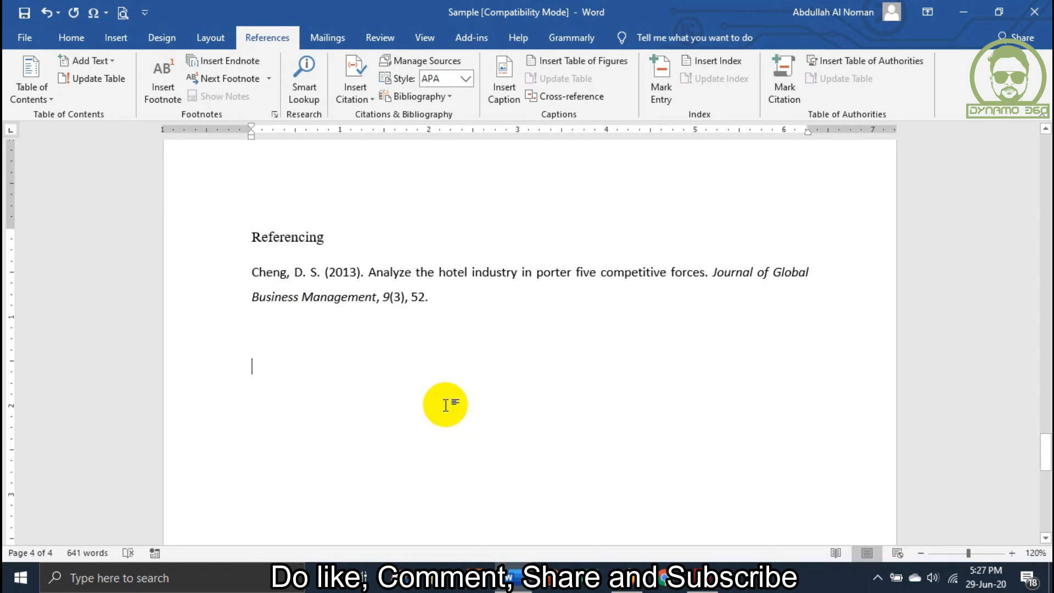
Try adding the same article's Harvard citation from Google Scholar below the APA entry in Word, and remove it again
click(631, 578)
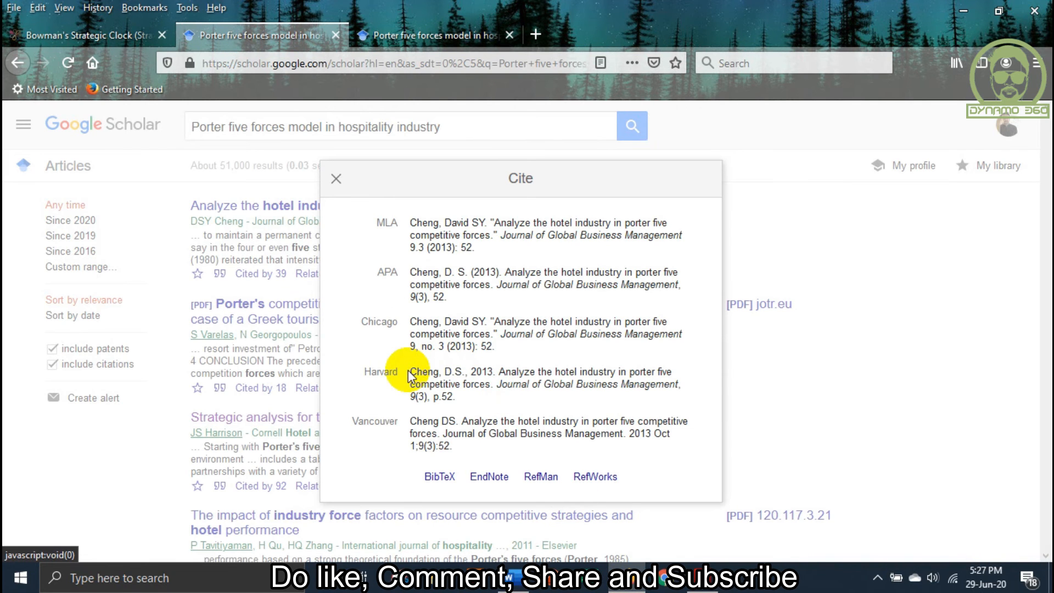
drag(409, 373, 462, 401)
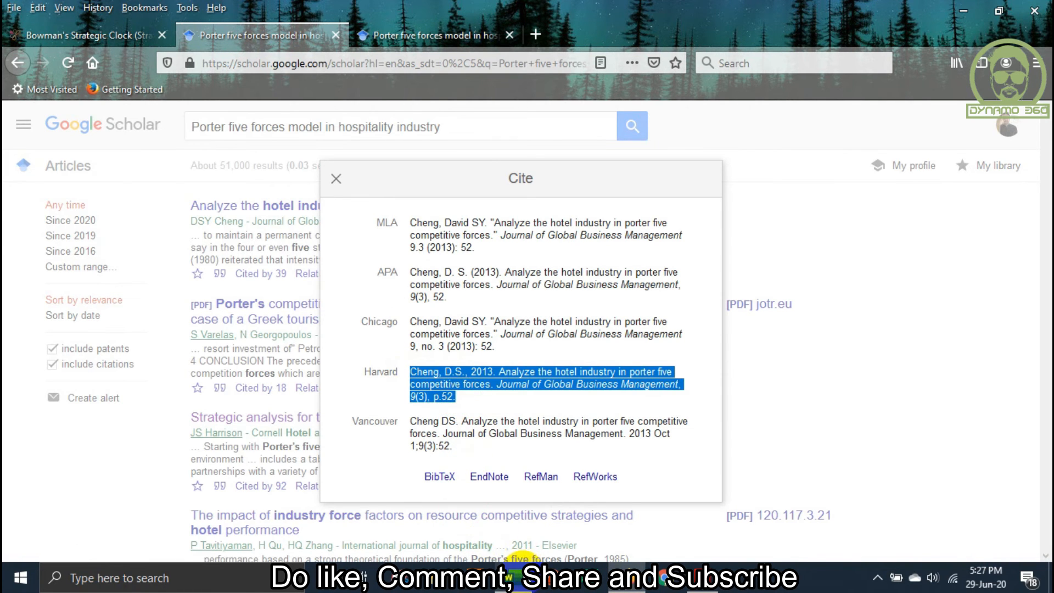
click(510, 577)
key(ctrl+v)
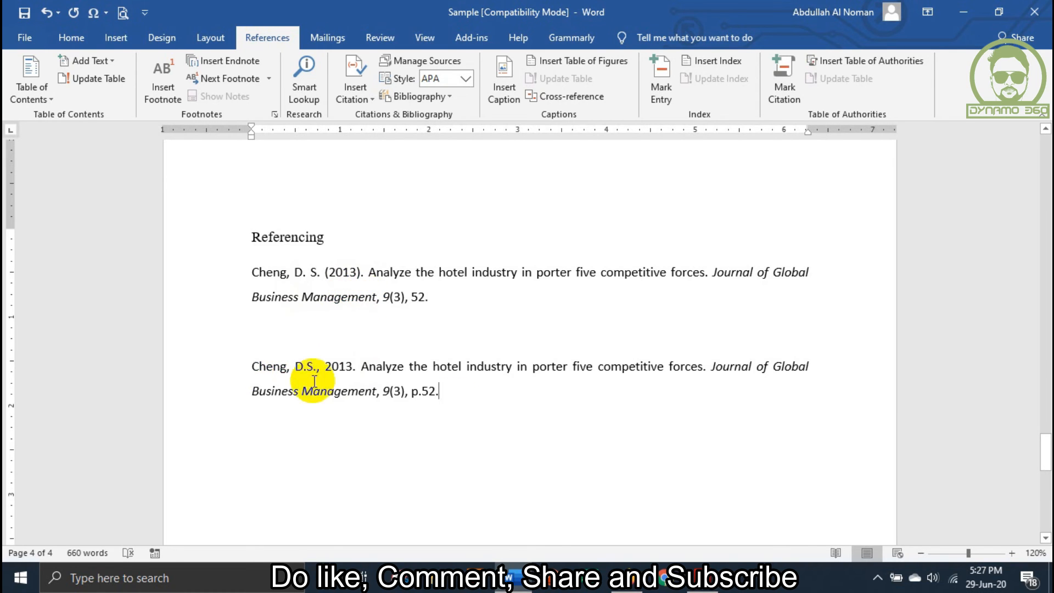
triple_click(471, 400)
key(Delete)
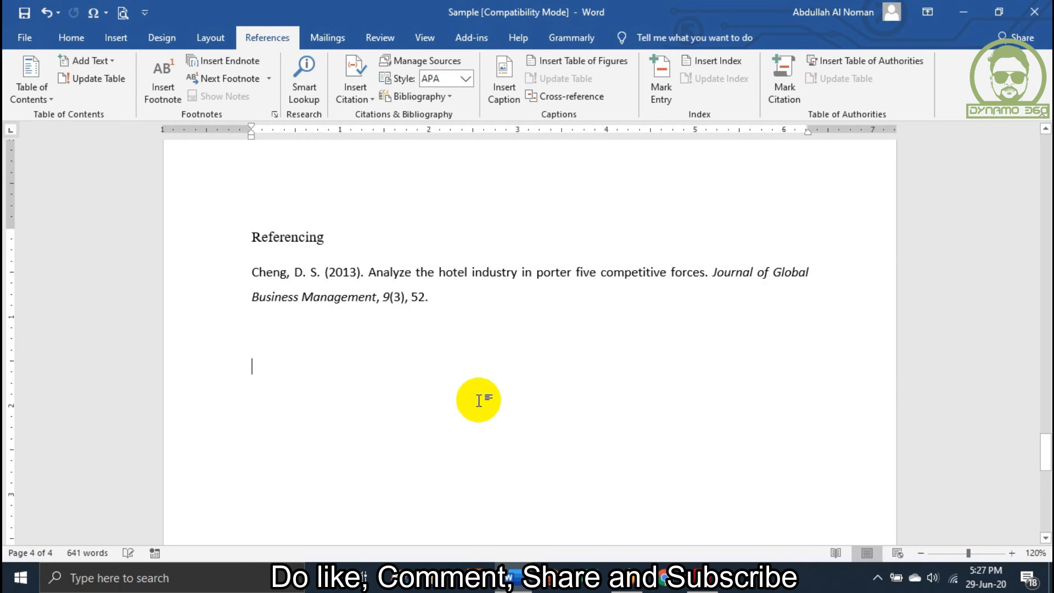
Copy the APA citation for "The impact of industry force factors on resource competitive strategies and hotel performance" from Google Scholar into Word as the second reference
click(610, 578)
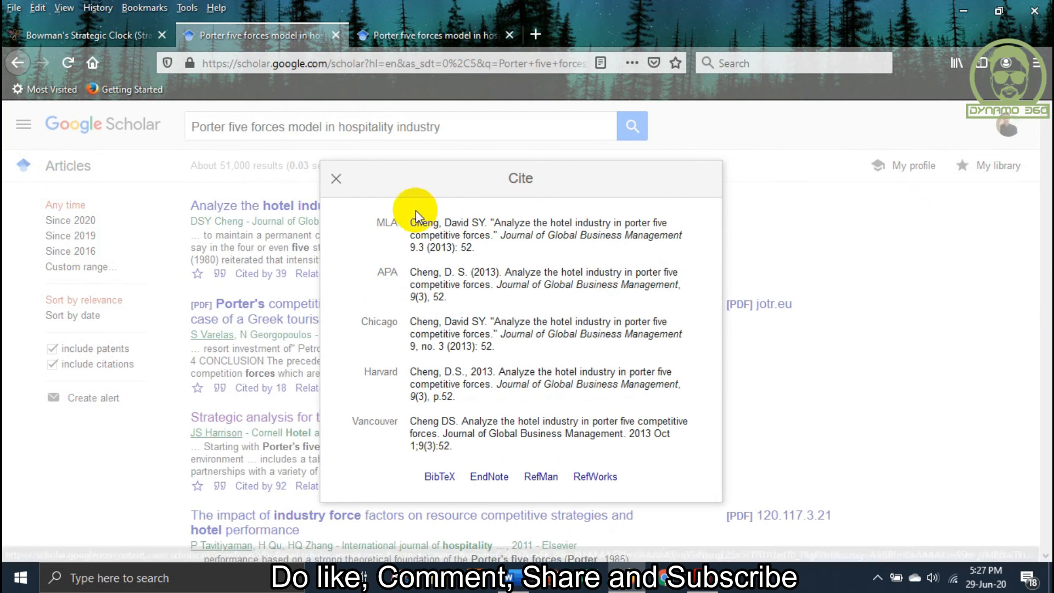
click(336, 179)
scroll(264, 399, down, 3)
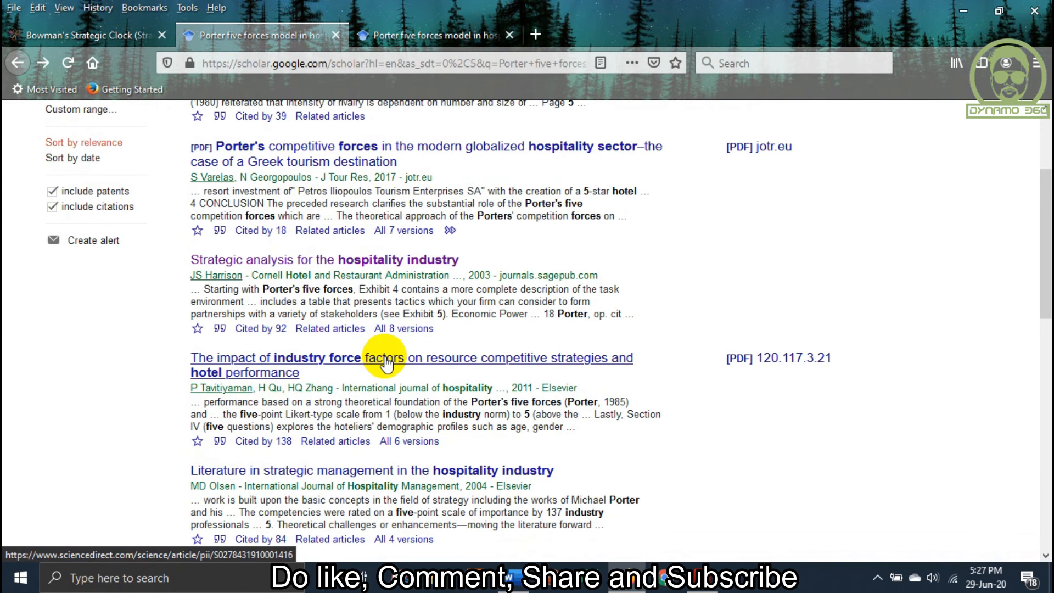
click(222, 444)
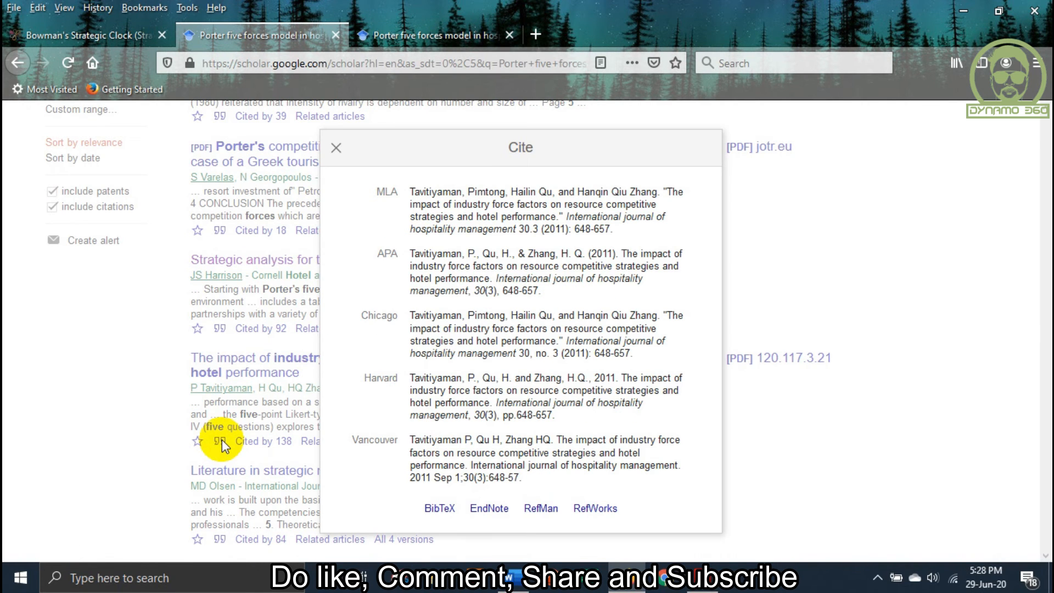
drag(412, 258, 571, 299)
key(ctrl+c)
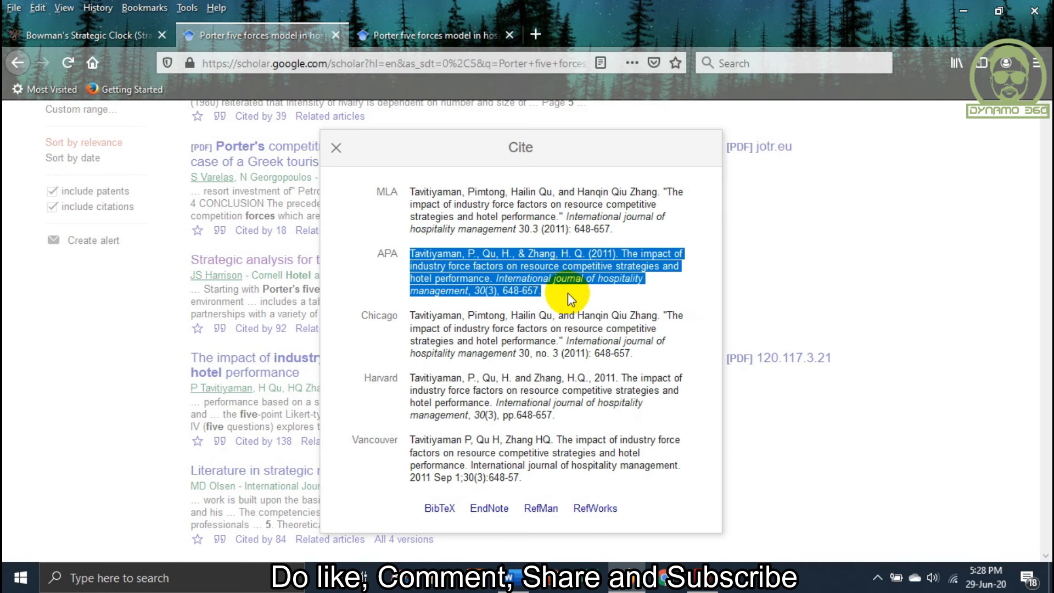
click(509, 576)
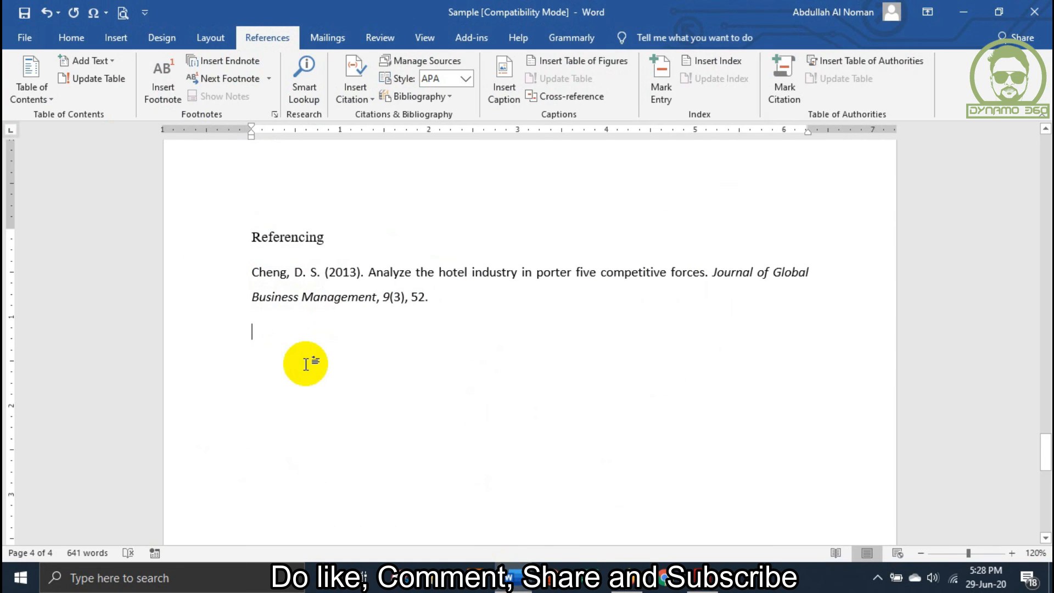
key(ctrl+v)
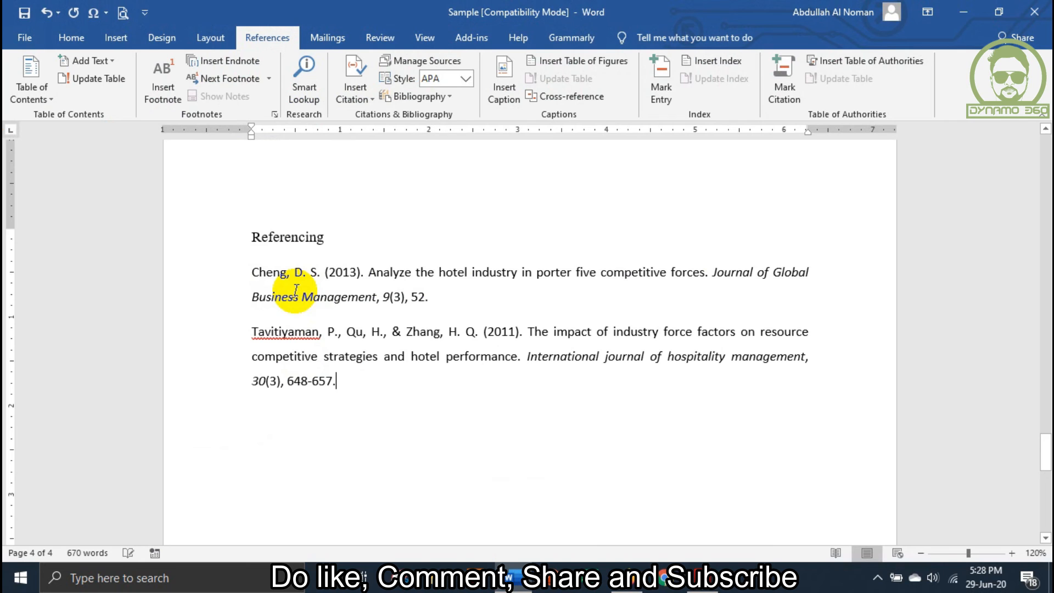
Format the "Referencing" heading as bold at font size 16
drag(246, 237, 348, 237)
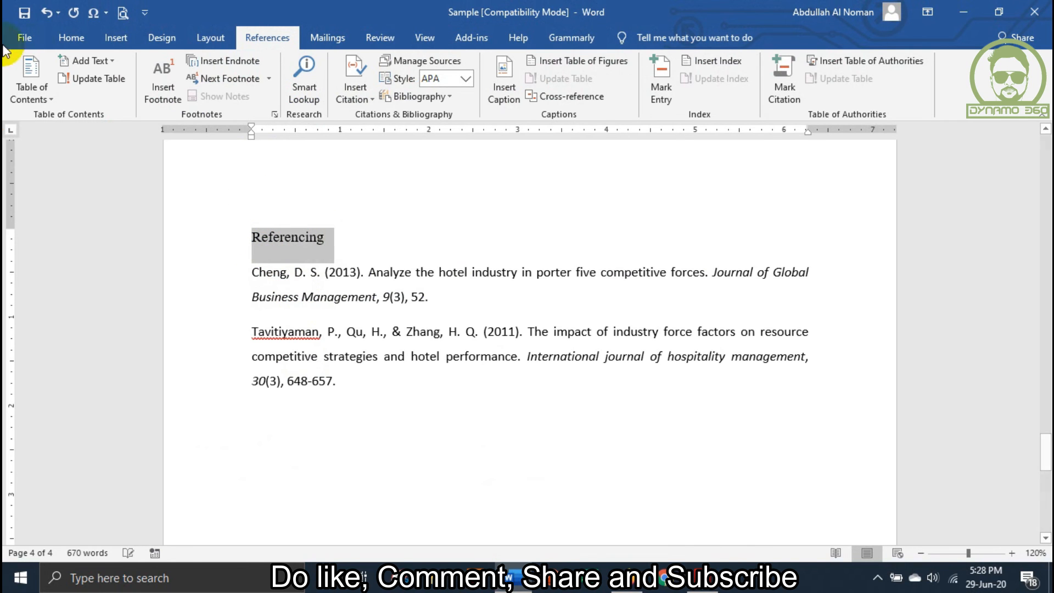
click(61, 38)
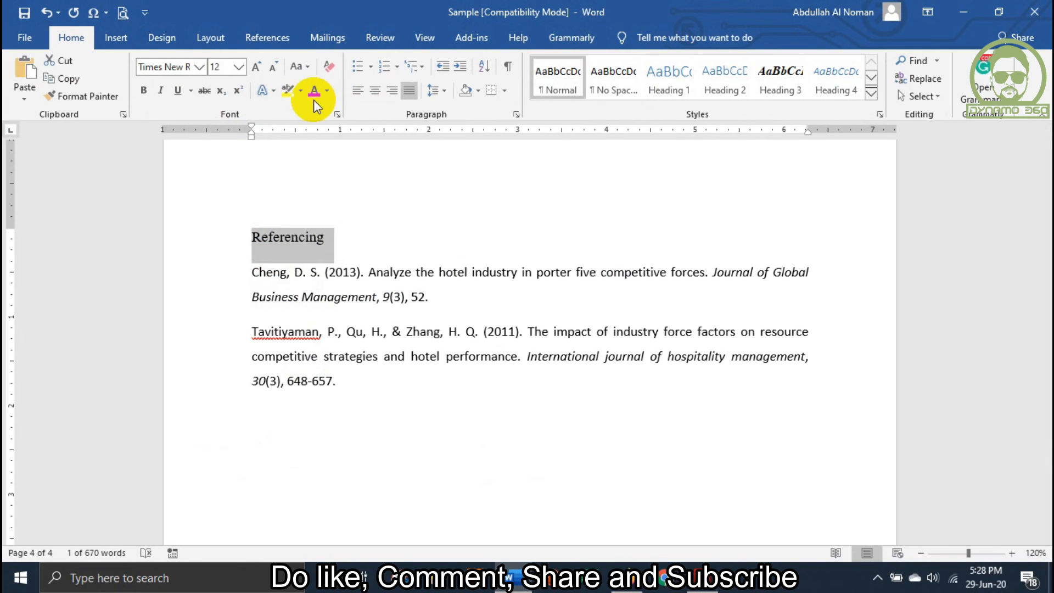
click(256, 66)
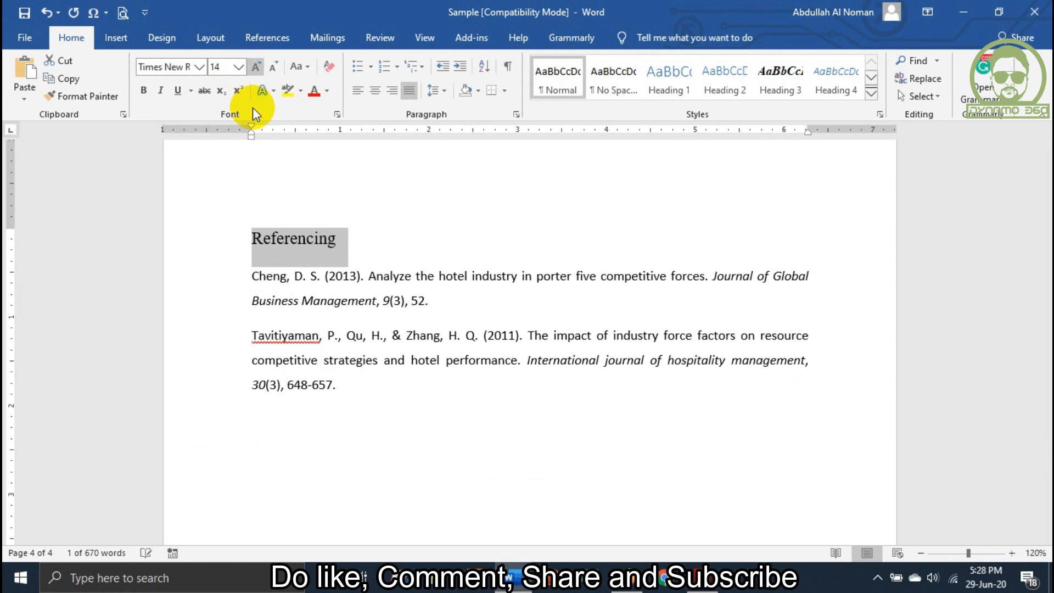
click(251, 68)
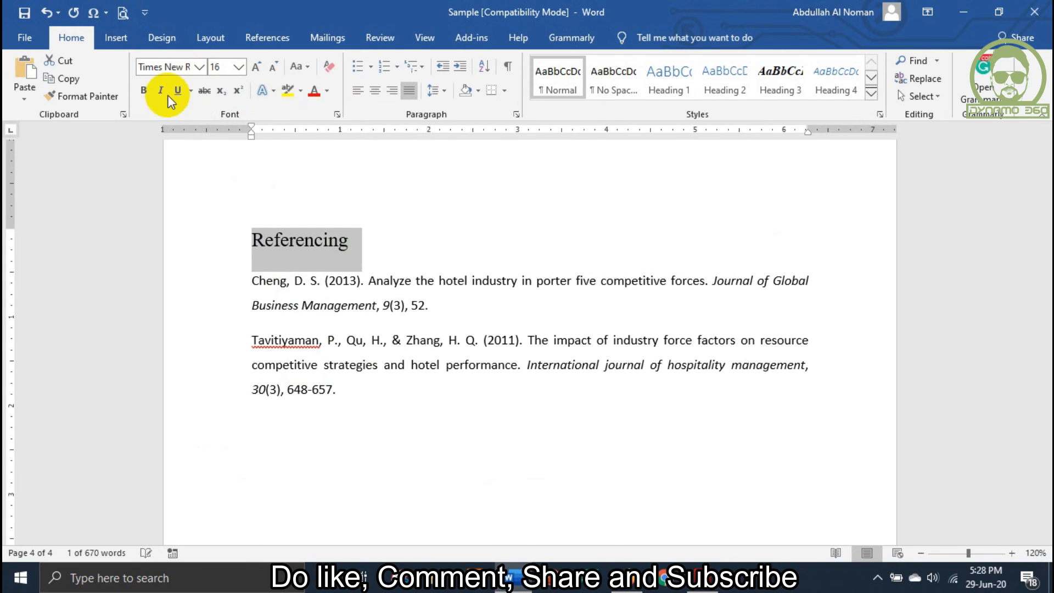
click(144, 90)
click(353, 182)
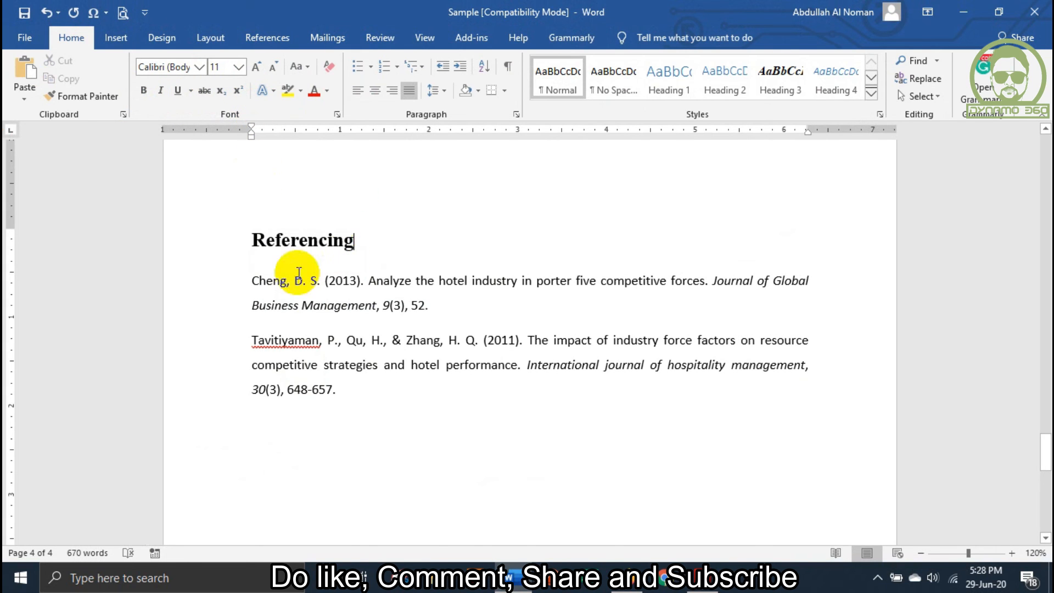
Copy the author and year of the 2013 reference to the end of the sentence "Market segmentation strategy is an adaptive strategy", before its full stop
drag(253, 282, 369, 287)
key(ctrl+c)
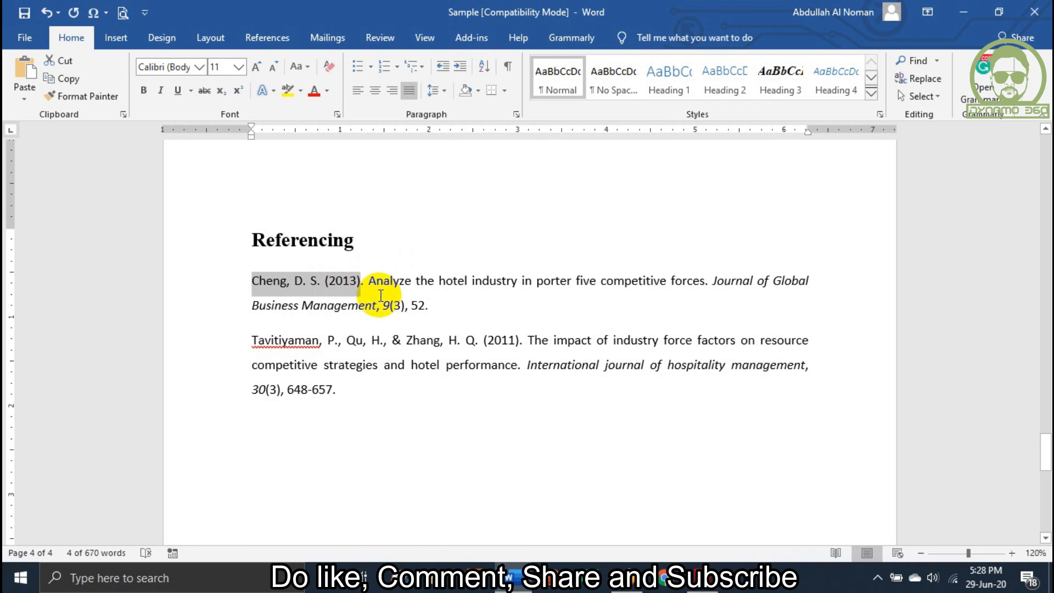
scroll(365, 283, up, 15)
scroll(362, 263, up, 12)
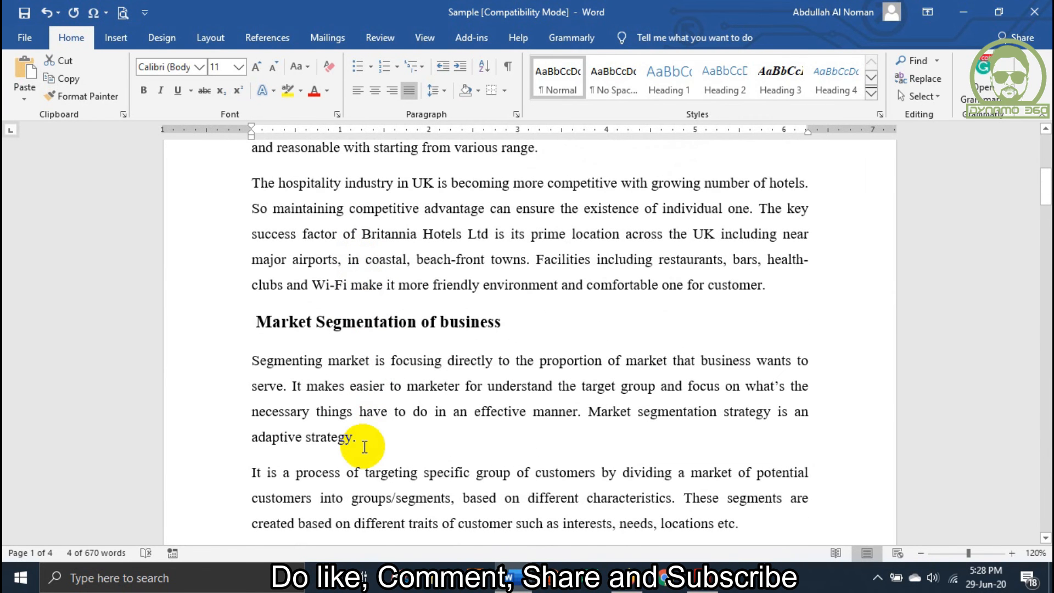
click(366, 443)
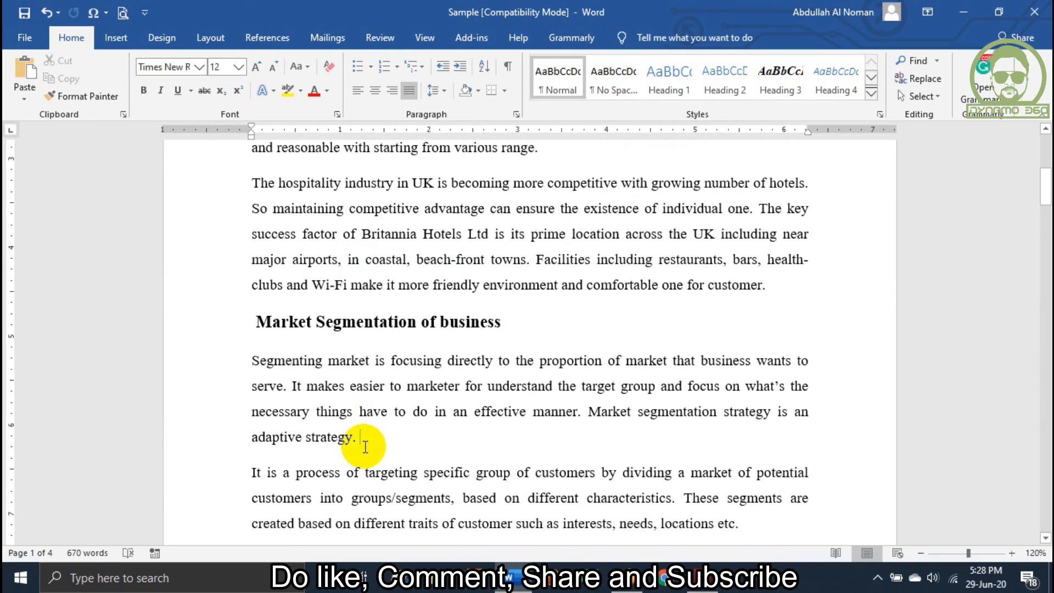
key(BackSpace)
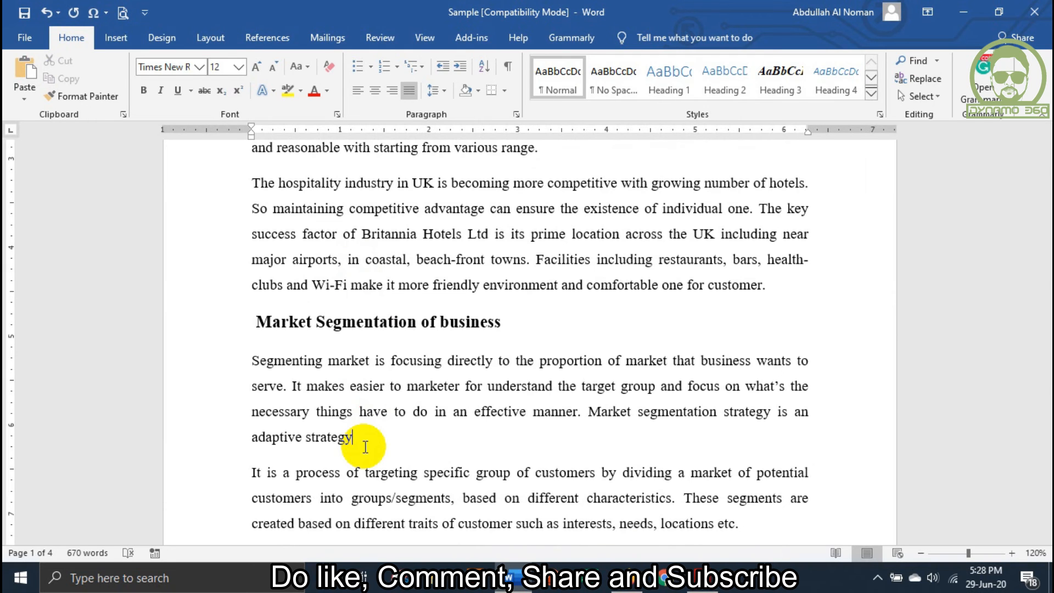
key(ctrl+v)
text(.)
Move the opening parenthesis of the 2013 in-text citation from before the year to before the author's name
scroll(428, 349, down, 2)
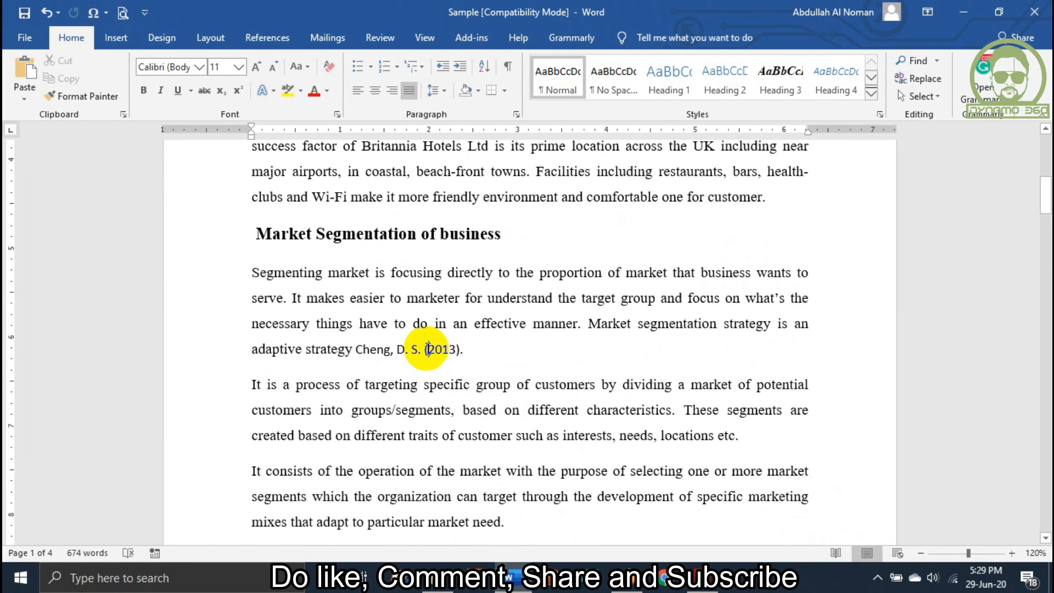
click(428, 349)
key(BackSpace)
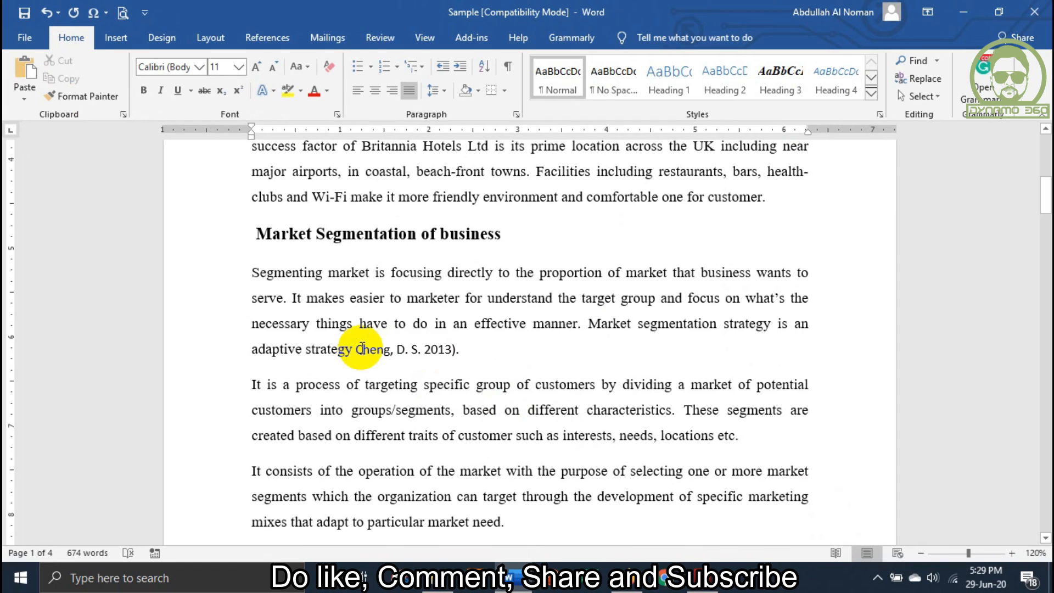
click(359, 348)
text(()
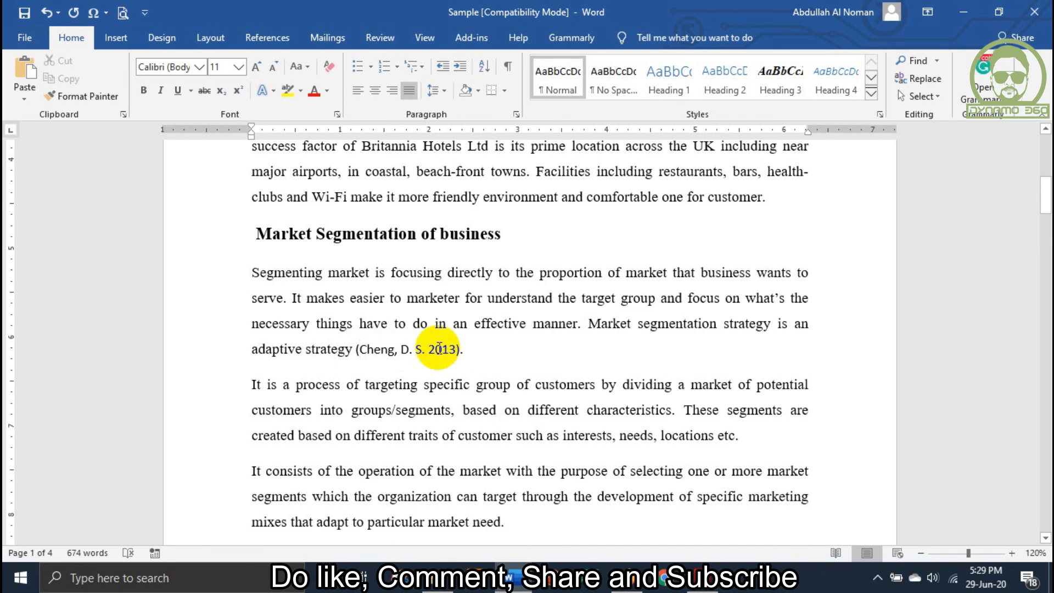
Copy the authors and year of the 2011 reference to the end of the first paragraph under "Bowman's strategy clock"
scroll(442, 350, down, 20)
scroll(454, 350, down, 5)
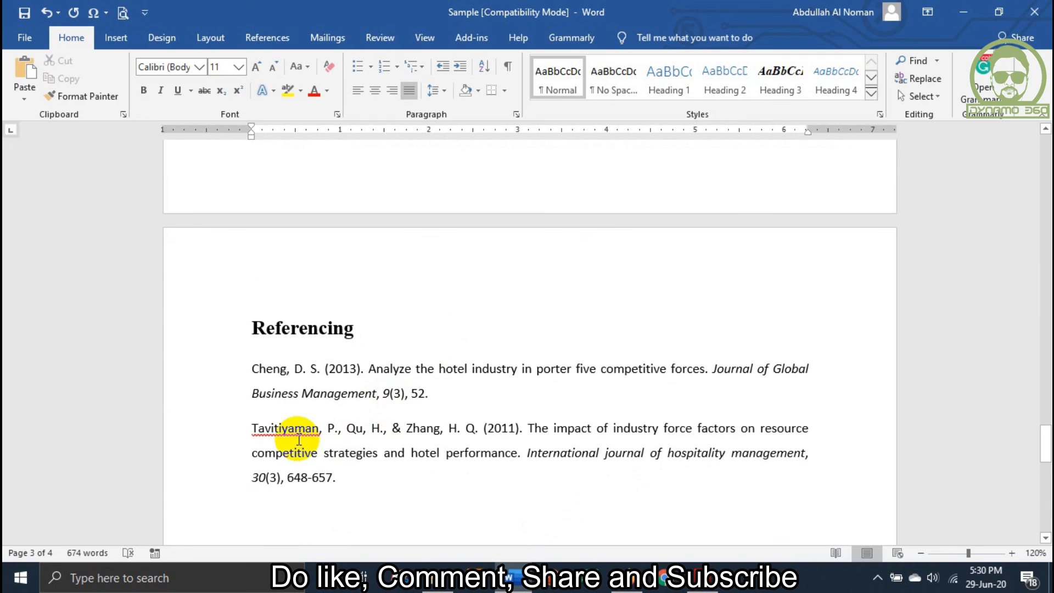
scroll(299, 439, down, 3)
drag(252, 340, 520, 348)
key(ctrl+c)
scroll(501, 339, up, 20)
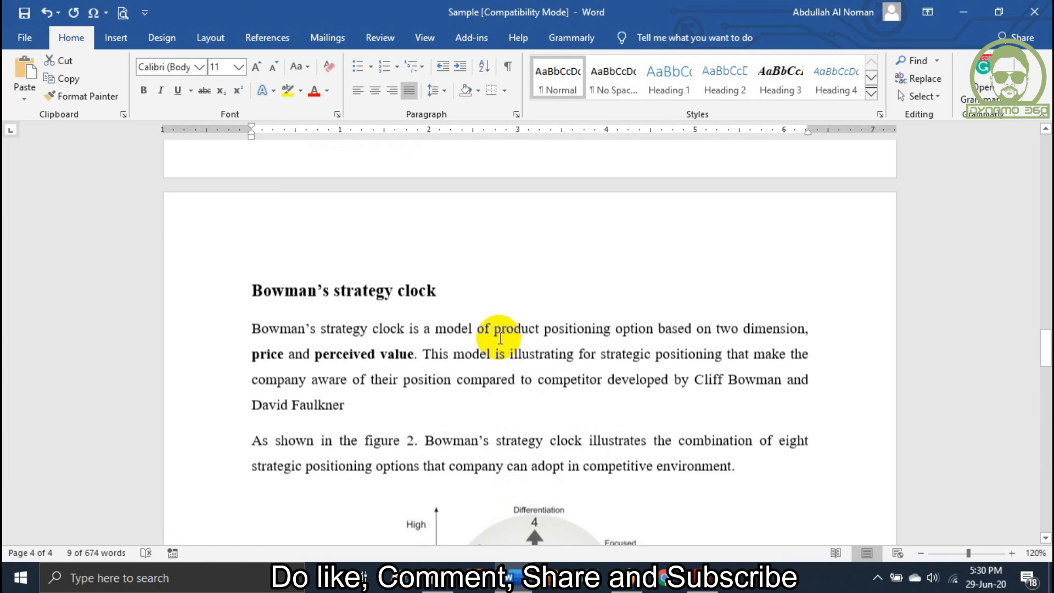
scroll(500, 337, down, 2)
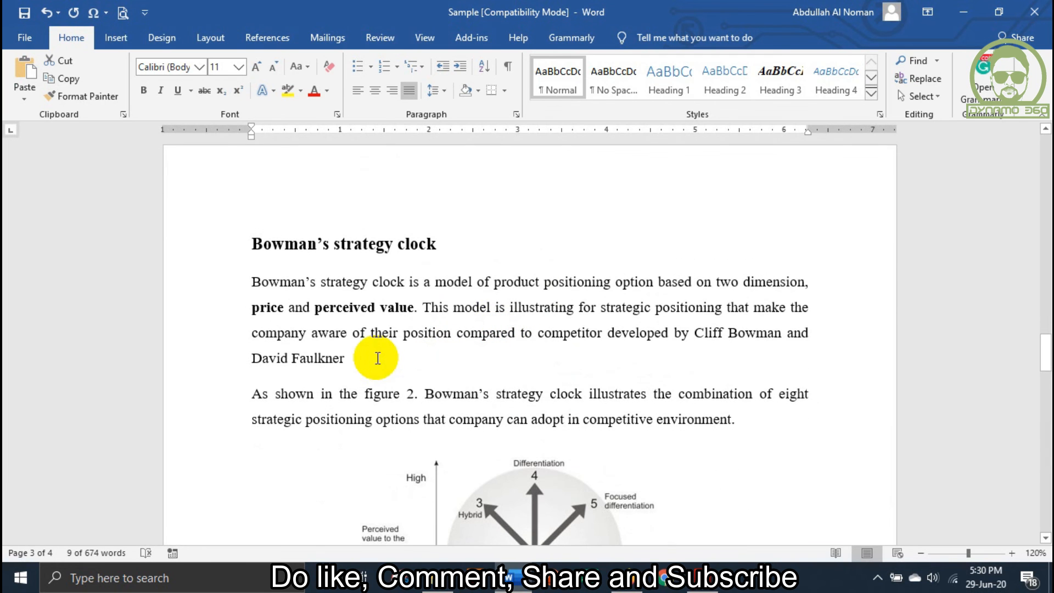
click(349, 360)
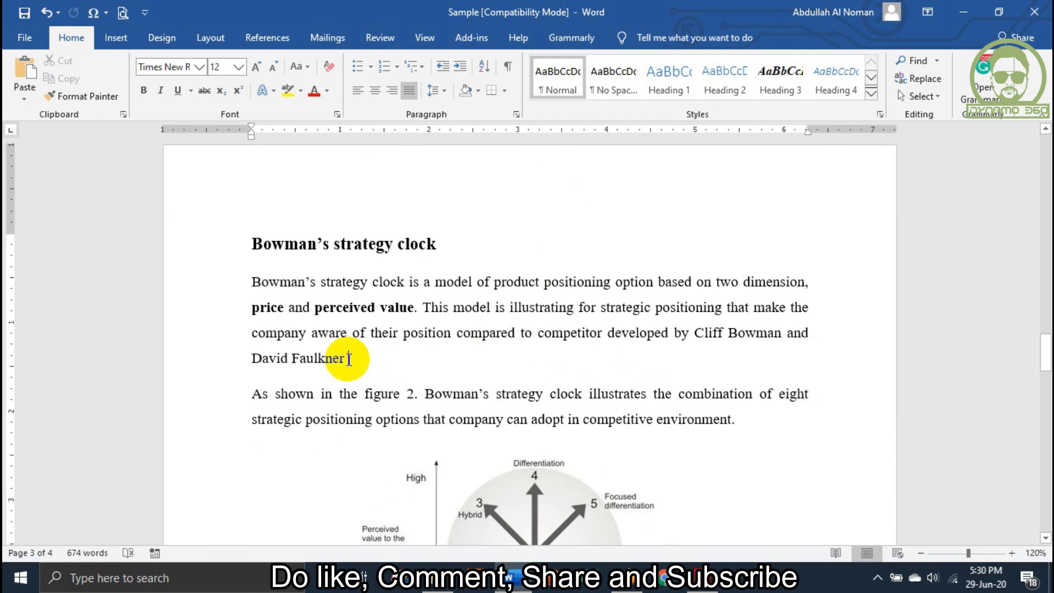
key(ctrl+v)
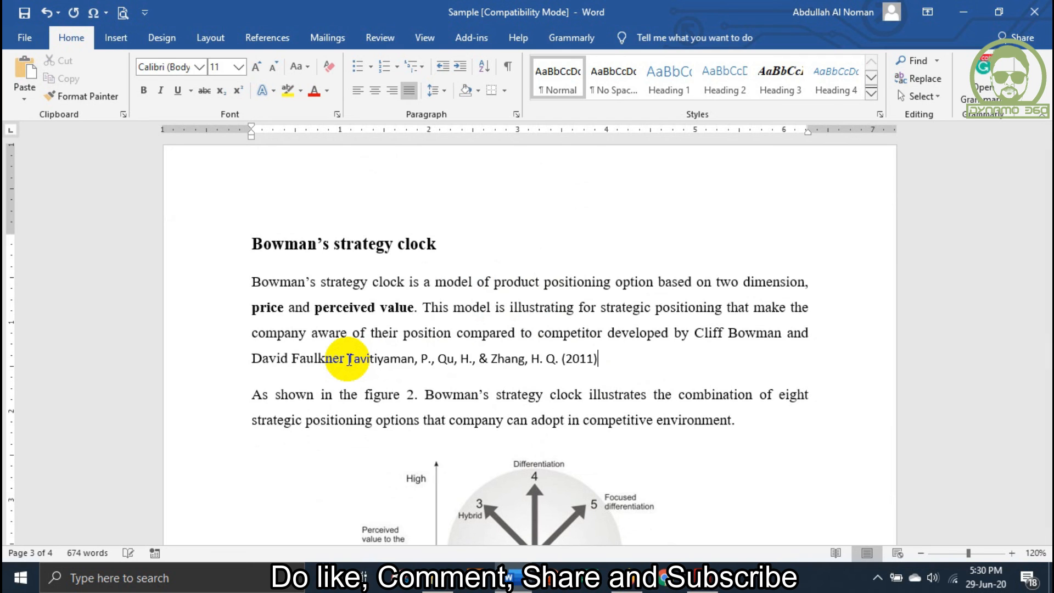
Move the opening parenthesis of the 2011 in-text citation so that it encloses both the authors' names and the year
click(569, 358)
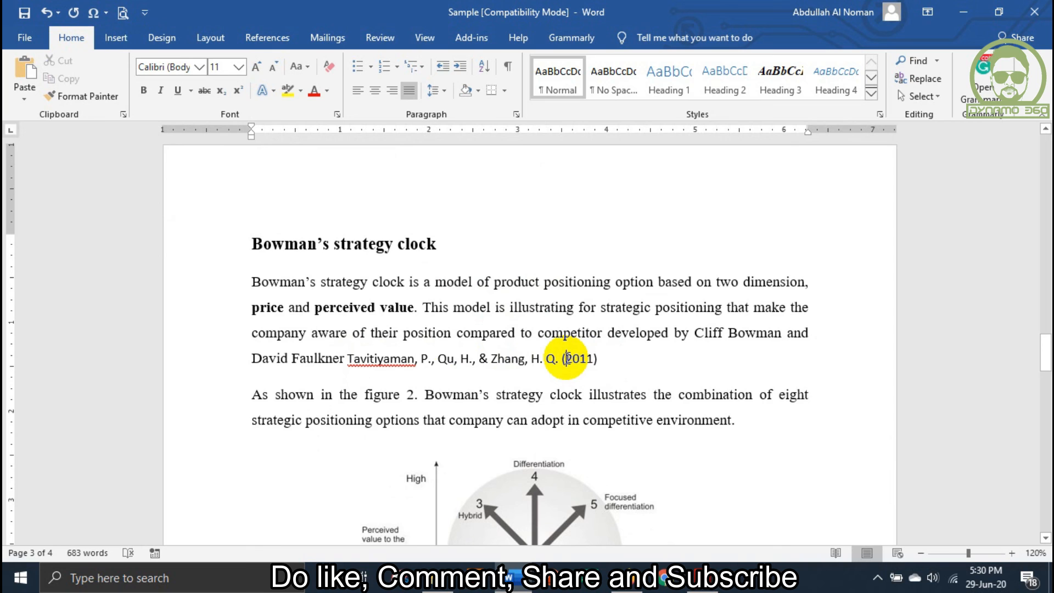
key(BackSpace)
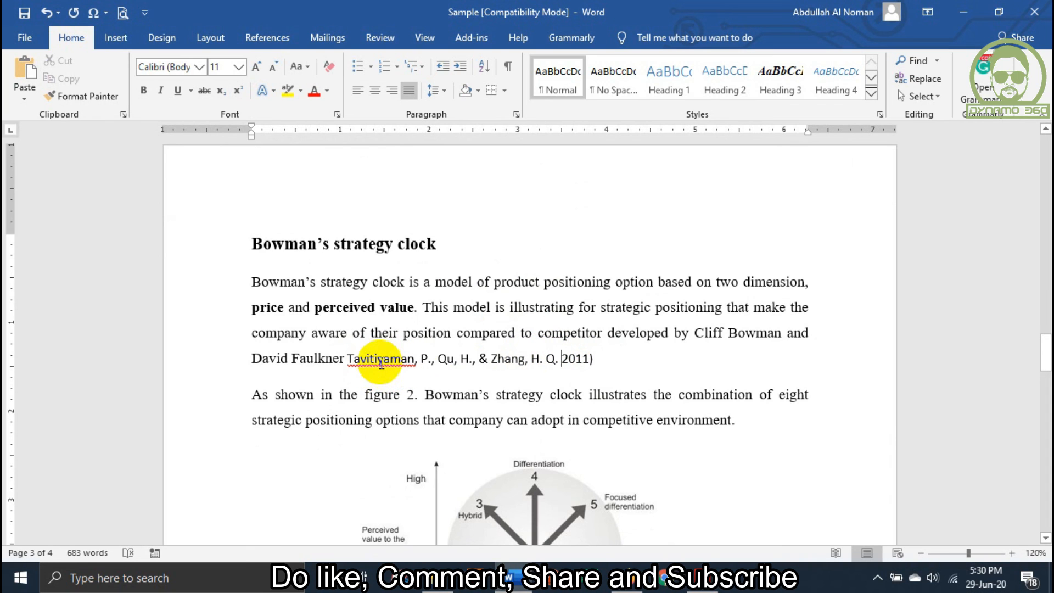
click(349, 358)
text(()
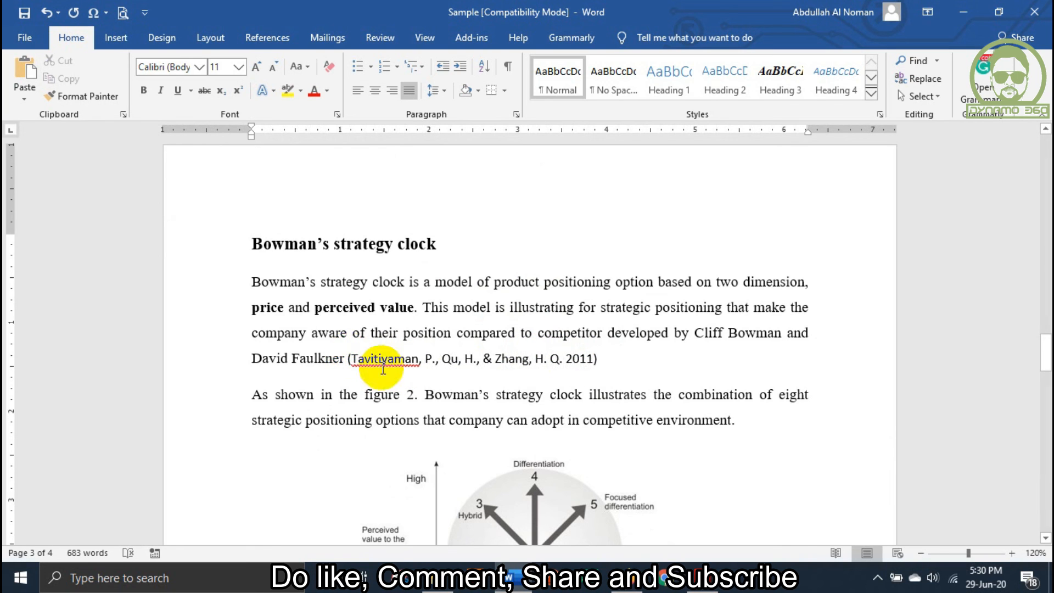